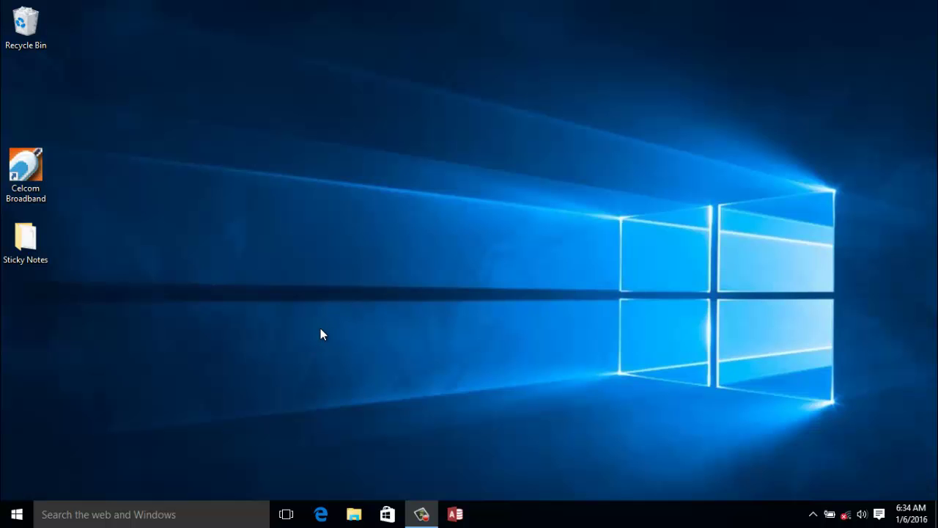
# Open a new File Explorer window and go to %temp% (AppData\Local\Temp).
pyautogui.press('super+e')
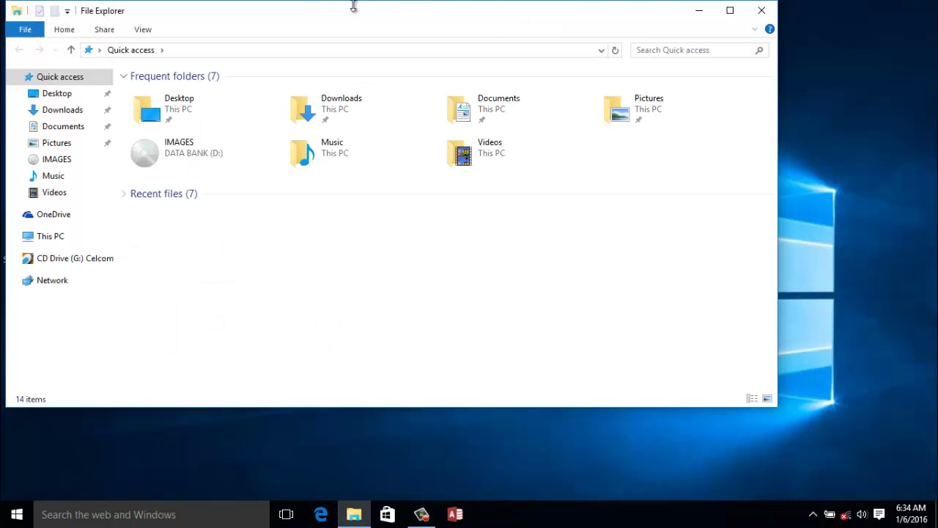
pyautogui.moveTo(345, 17); pyautogui.dragTo(349, 108)
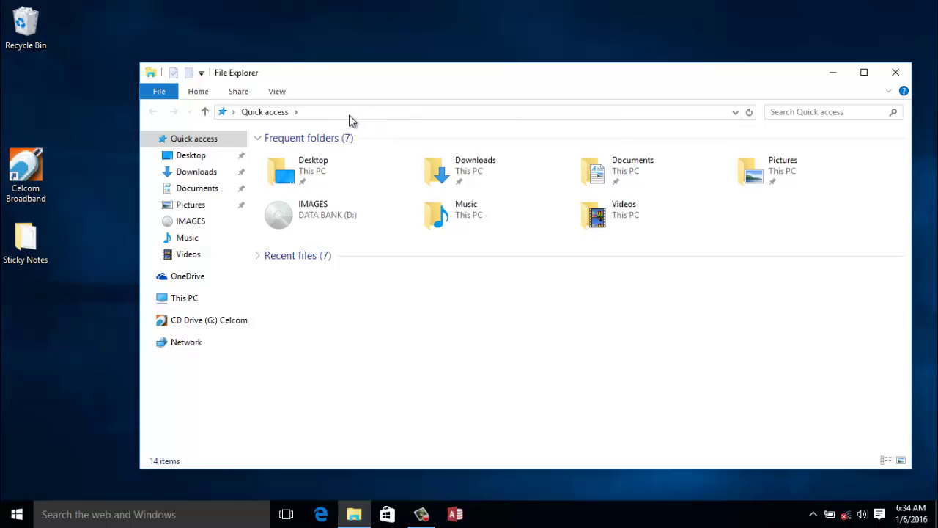
pyautogui.click(369, 112)
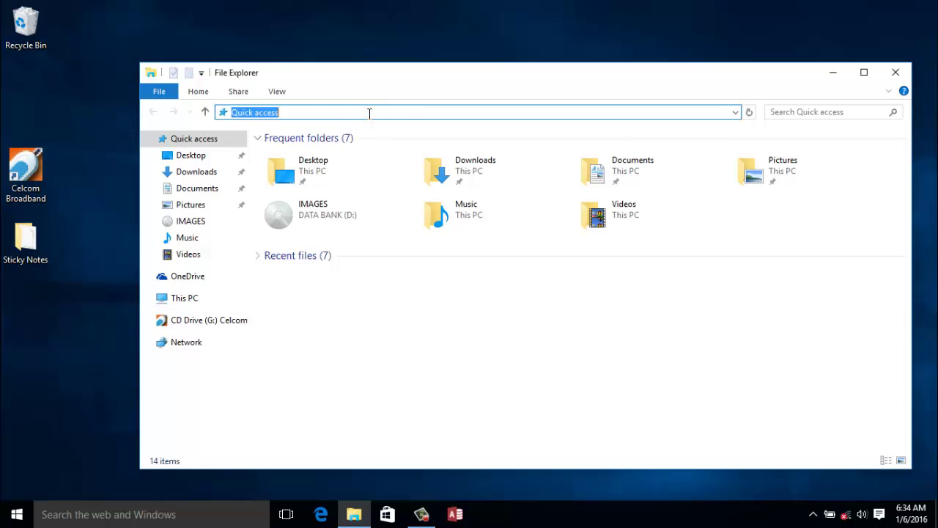
pyautogui.write('%temp%')
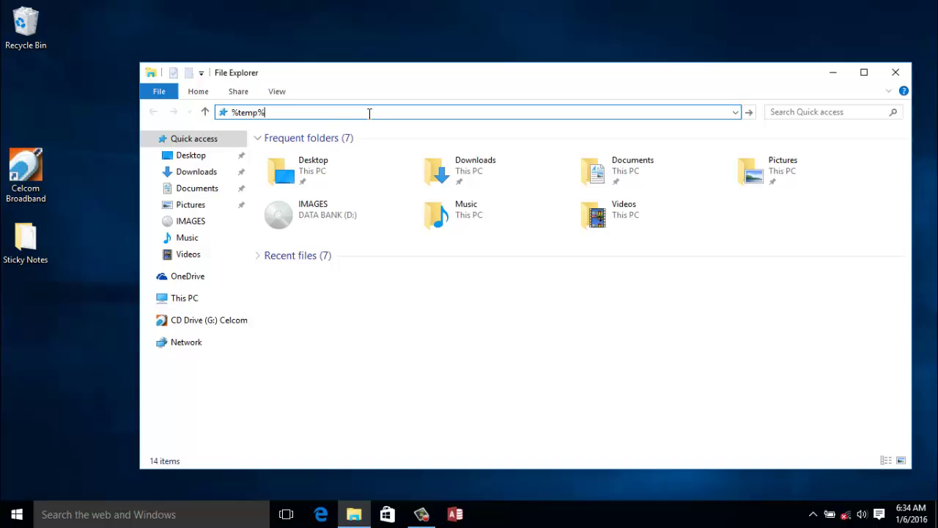
pyautogui.press('Return')
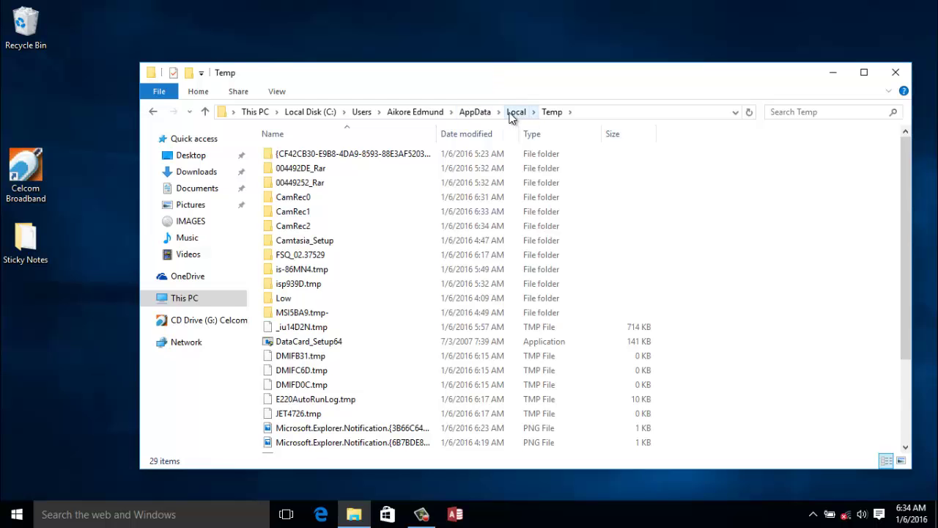
# Go up to AppData and open Roaming\Microsoft.
pyautogui.click(475, 112)
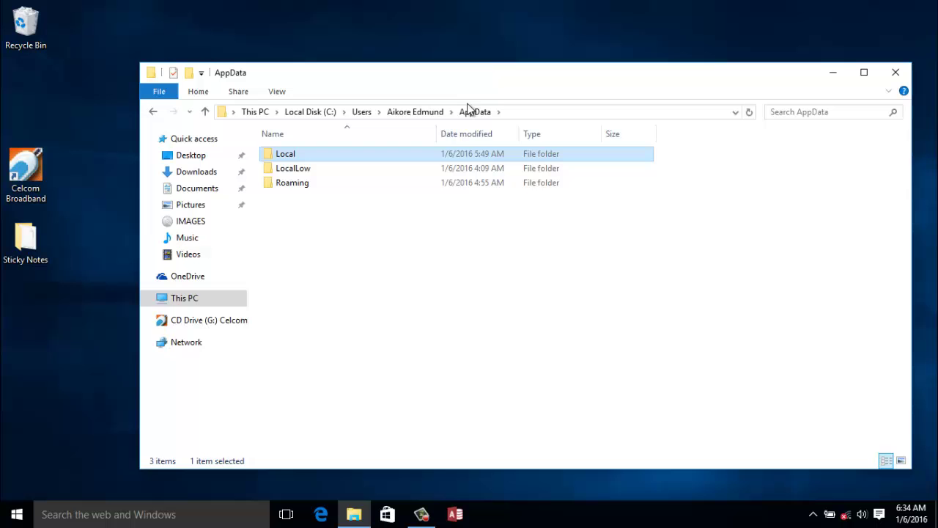
pyautogui.doubleClick(294, 183)
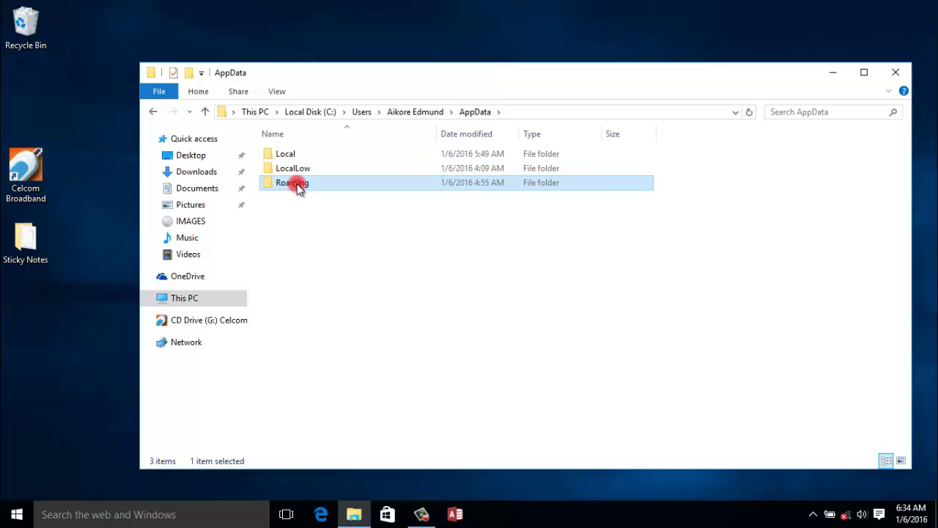
pyautogui.click(297, 195)
pyautogui.doubleClick(286, 200)
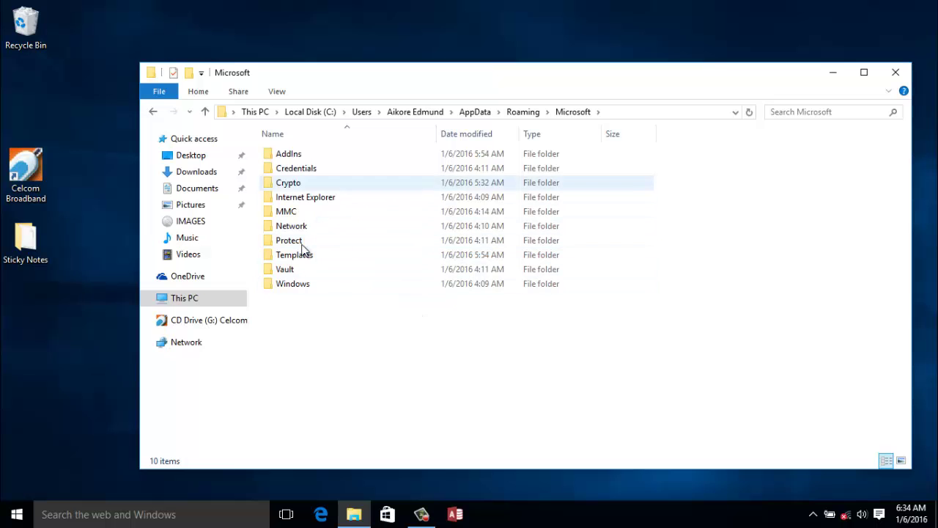
# Select all ten Microsoft subfolders to check for Sticky Notes, then clear the selection.
pyautogui.moveTo(310, 344); pyautogui.dragTo(327, 352)
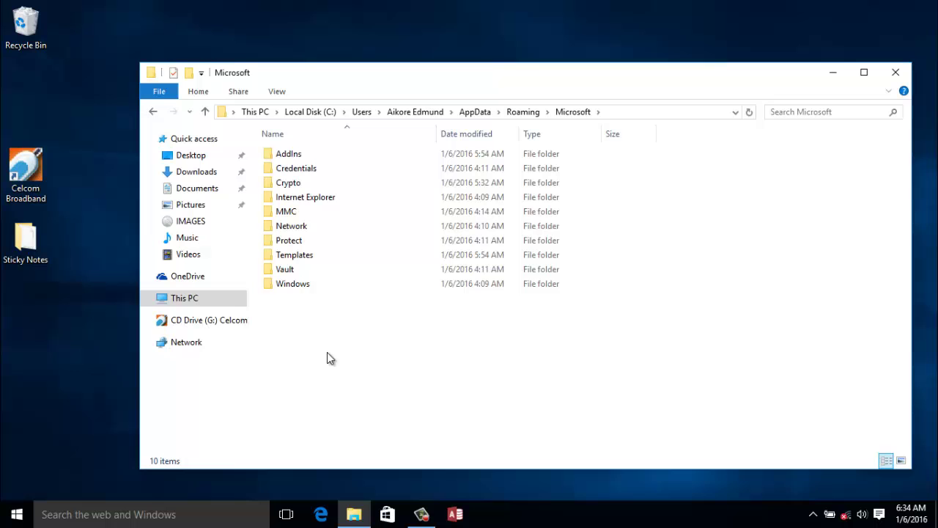
pyautogui.moveTo(306, 336); pyautogui.dragTo(305, 157)
pyautogui.click(372, 312)
pyautogui.moveTo(295, 341); pyautogui.dragTo(295, 151)
pyautogui.click(341, 352)
# Search 'sticky' and launch Sticky Notes, which creates a Sticky Notes folder under Microsoft.
pyautogui.click(156, 514)
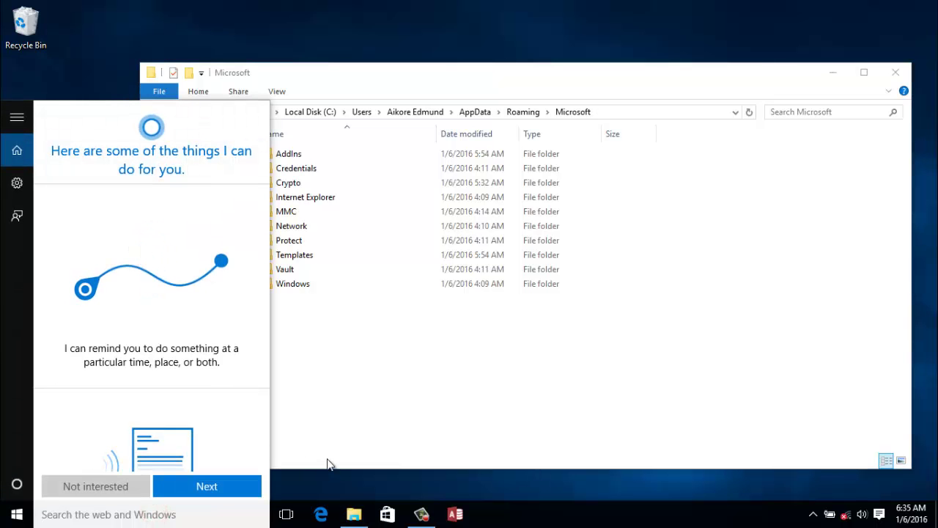
pyautogui.write('sticky')
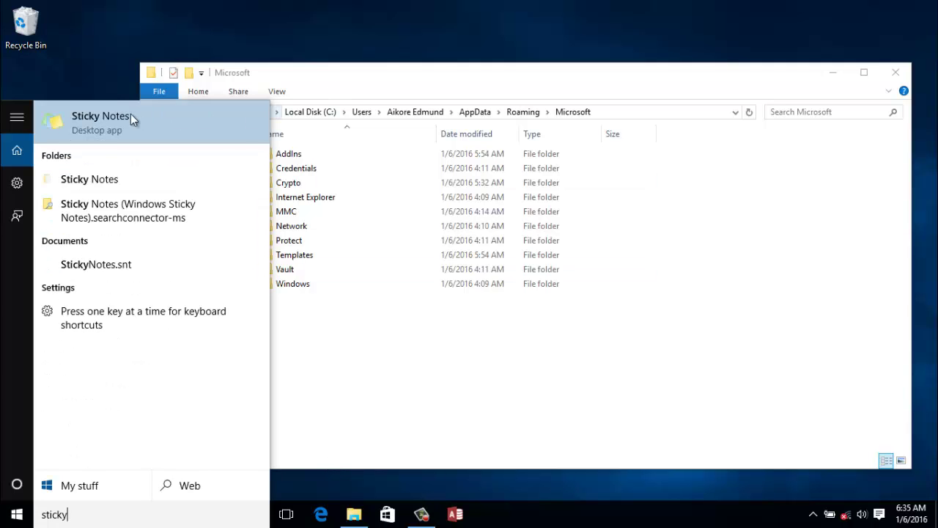
pyautogui.click(100, 119)
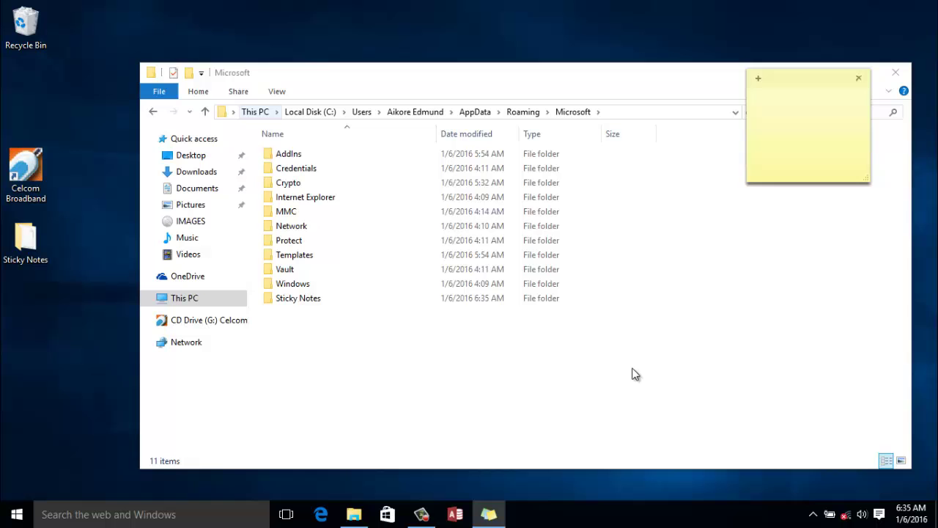
pyautogui.click(304, 258)
pyautogui.click(305, 258)
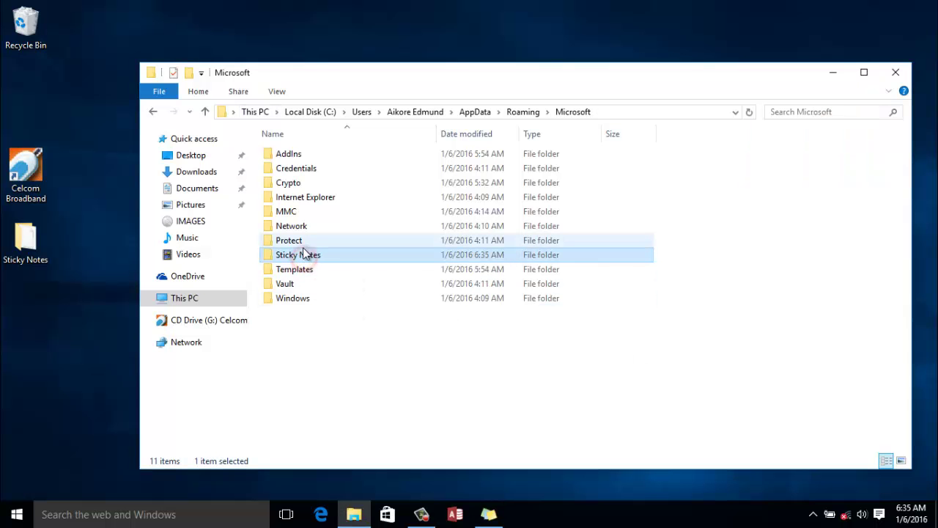
# Delete the blank new sticky note and clear the folder selection.
pyautogui.click(489, 514)
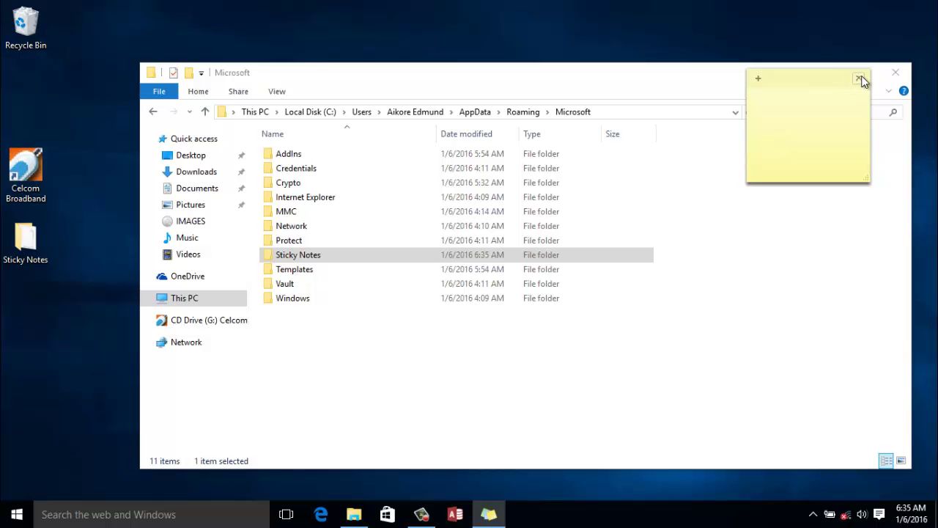
pyautogui.click(859, 78)
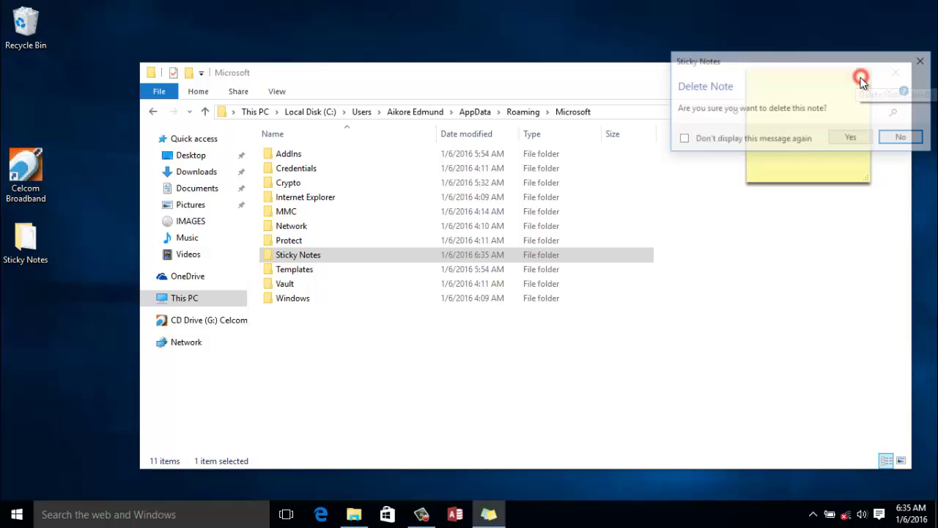
pyautogui.click(852, 138)
pyautogui.click(716, 385)
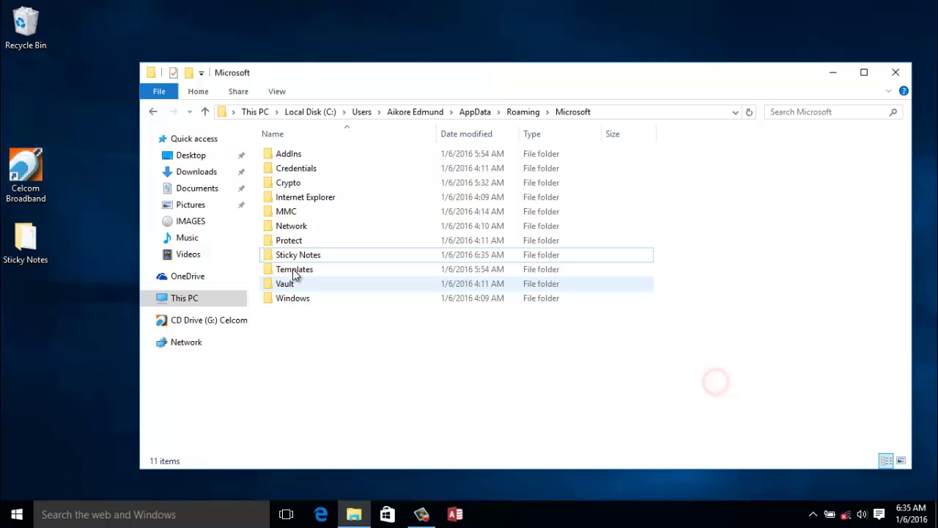
# Open the new Sticky Notes folder under AppData\Roaming\Microsoft.
pyautogui.moveTo(300, 261)
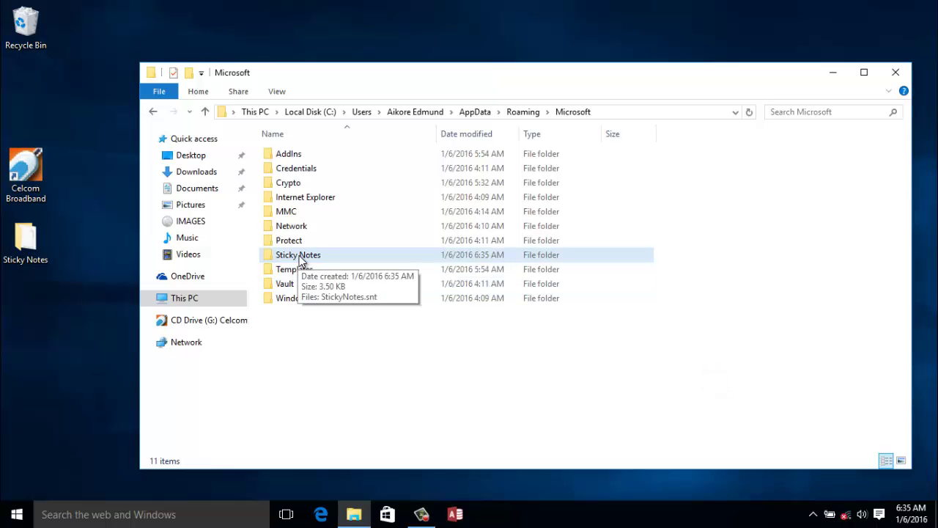
pyautogui.click(300, 256)
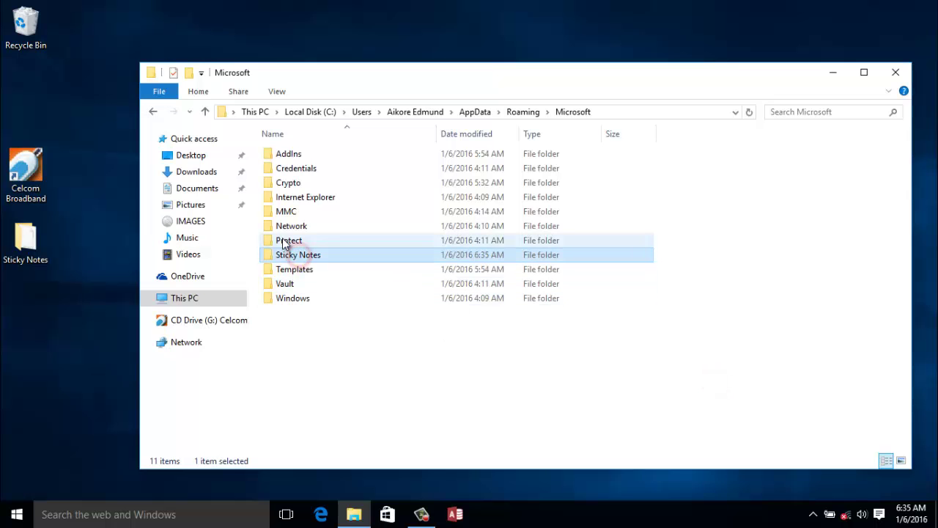
pyautogui.click(304, 258)
pyautogui.doubleClick(304, 258)
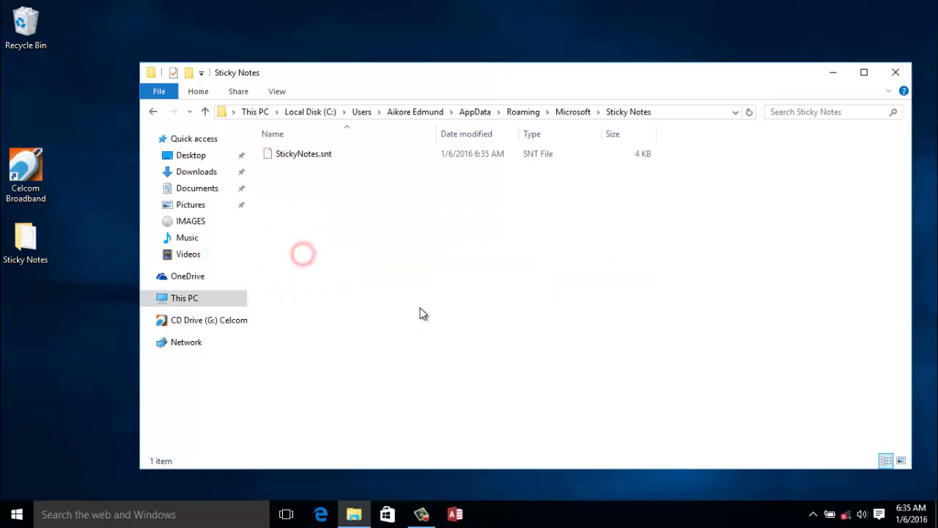
# Try opening the 4 KB StickyNotes.snt, then dismiss the open-with prompt.
pyautogui.click(336, 154)
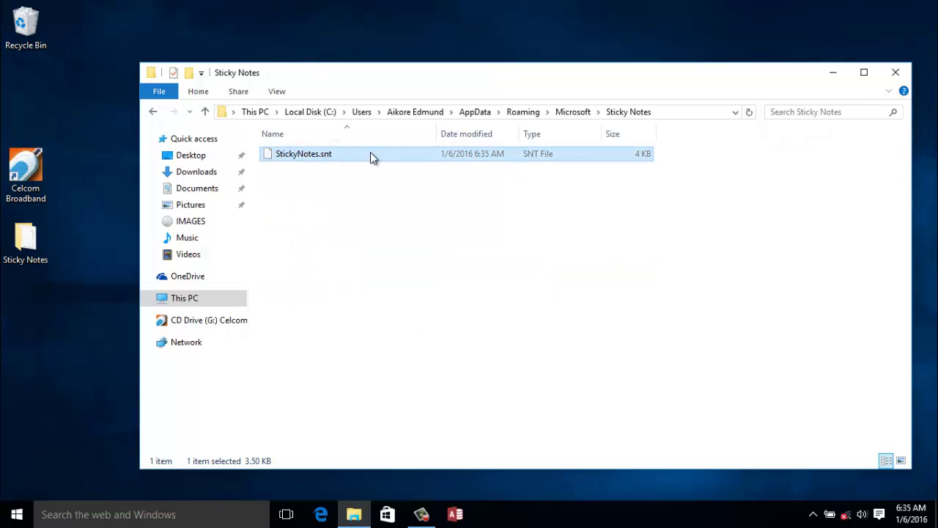
pyautogui.click(344, 155)
pyautogui.doubleClick(362, 167)
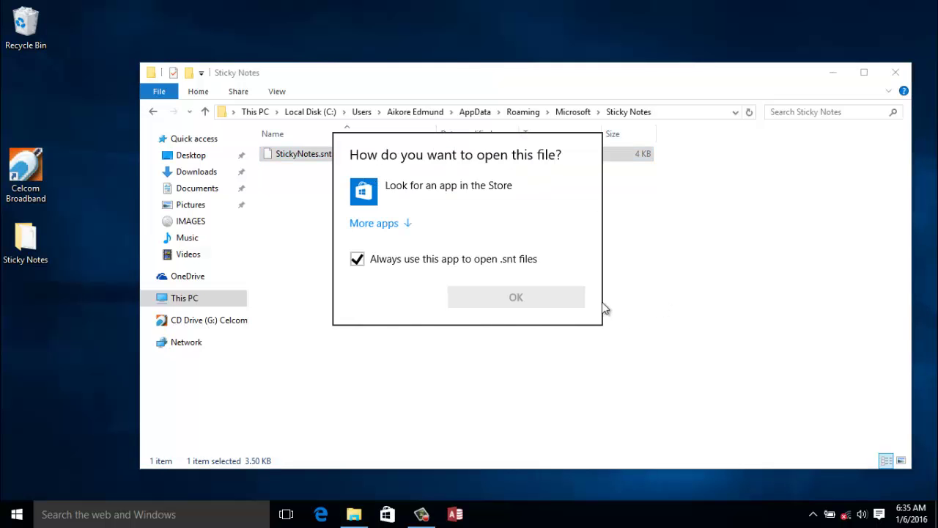
pyautogui.click(676, 273)
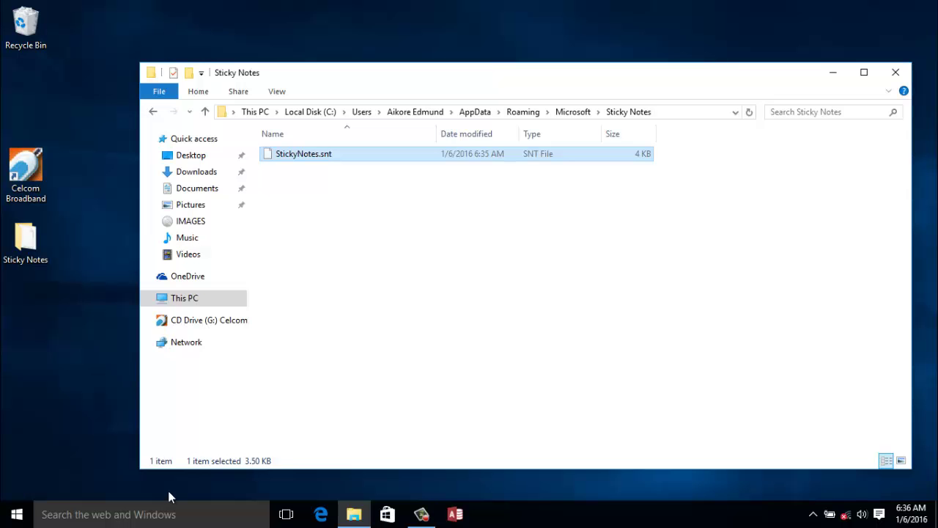
# Copy the 19 KB backup StickyNotes.snt from the desktop Sticky Notes folder, then close that window.
pyautogui.click(321, 293)
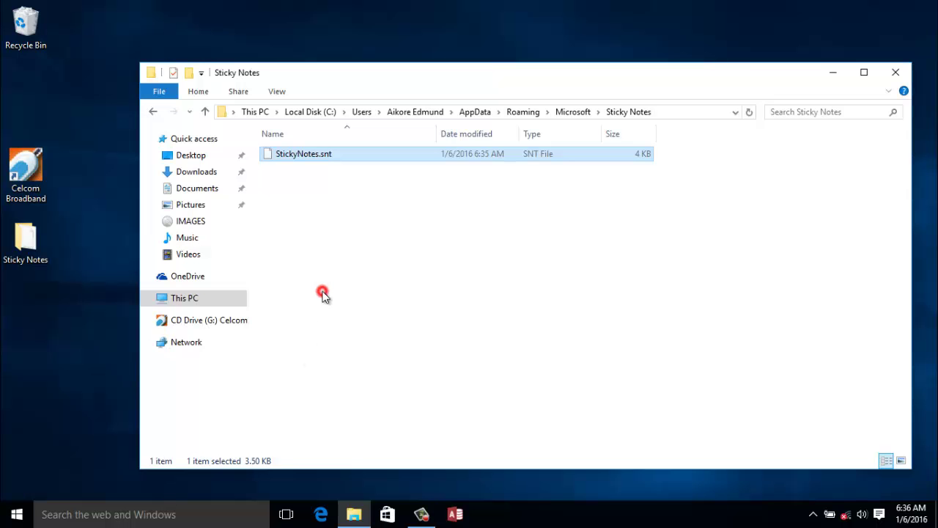
pyautogui.click(304, 153)
pyautogui.doubleClick(36, 242)
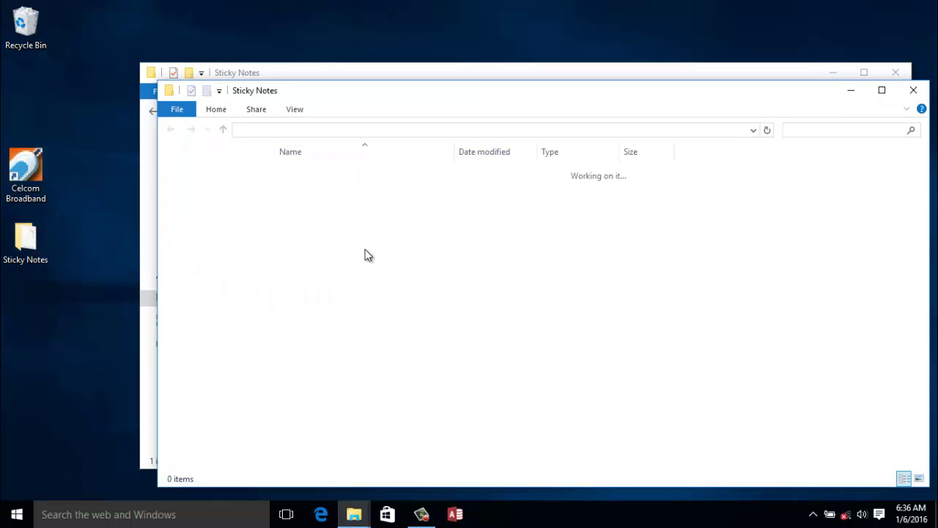
pyautogui.click(314, 173)
pyautogui.rightClick(321, 175)
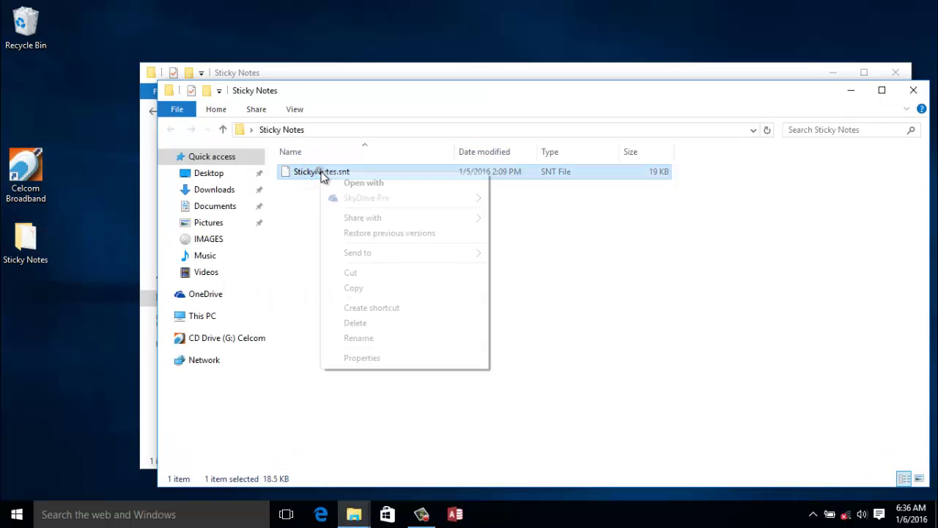
pyautogui.click(370, 287)
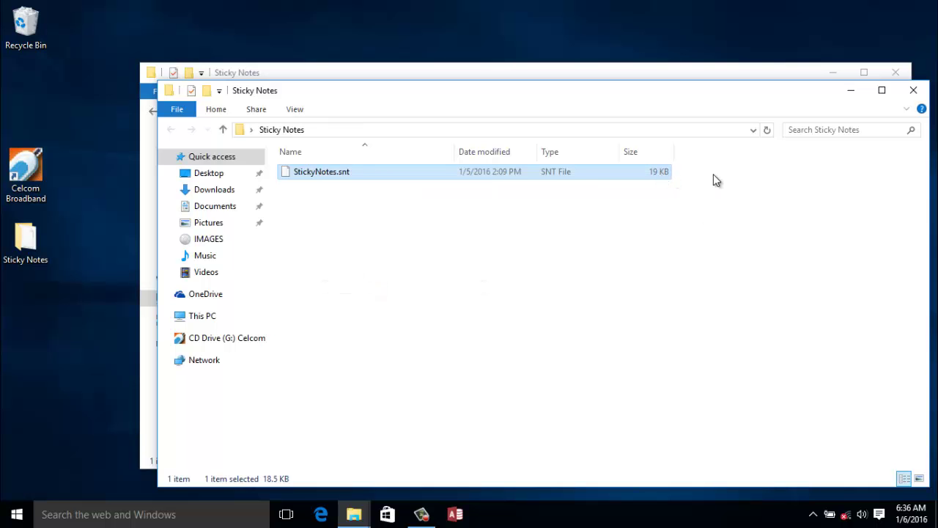
pyautogui.click(905, 97)
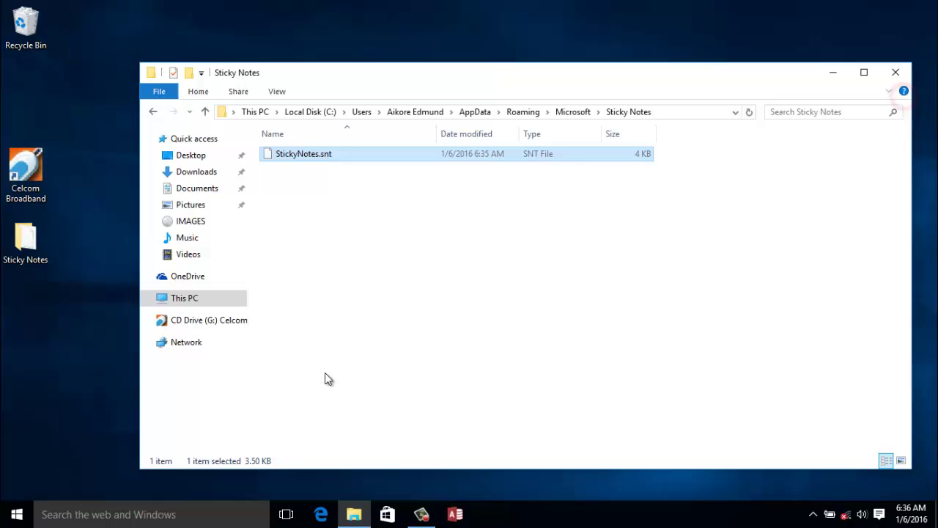
# Paste the backup StickyNotes.snt here, replacing the existing 4 KB file.
pyautogui.click(308, 241)
pyautogui.rightClick(342, 227)
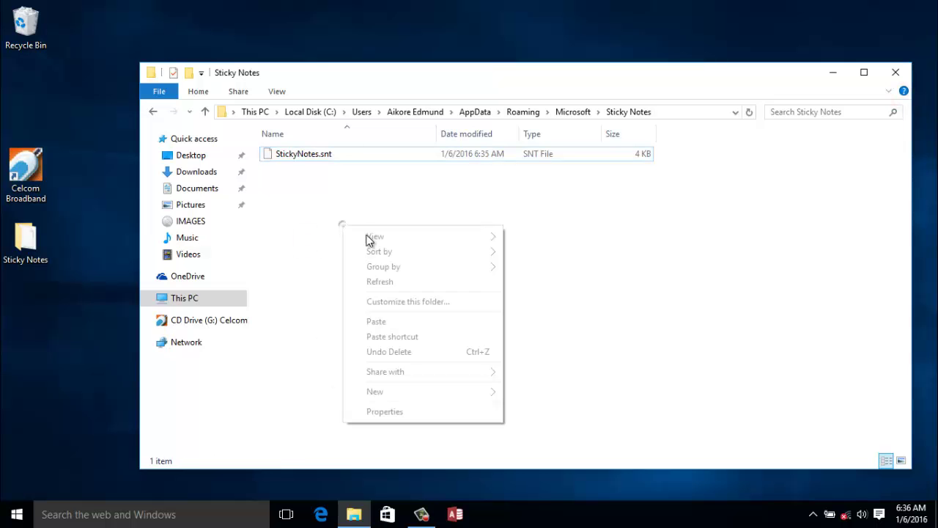
pyautogui.click(401, 323)
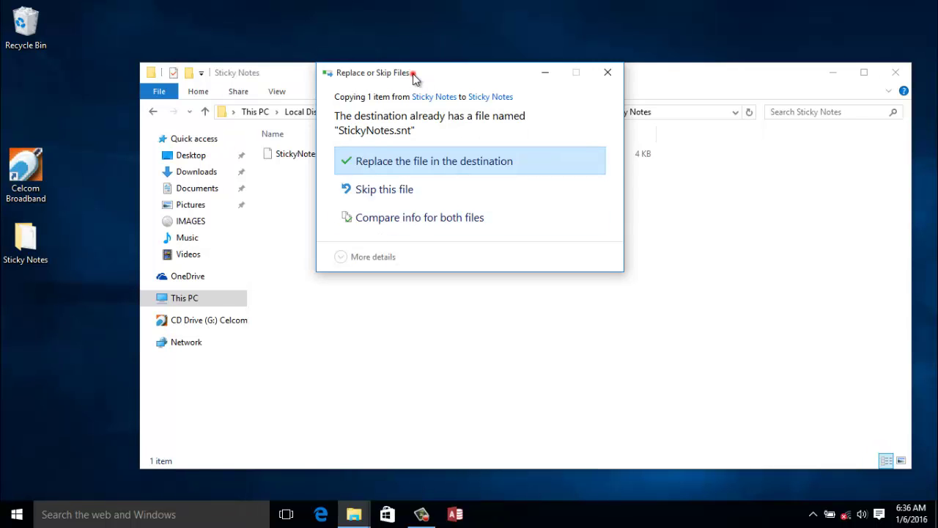
pyautogui.moveTo(413, 74); pyautogui.dragTo(532, 194)
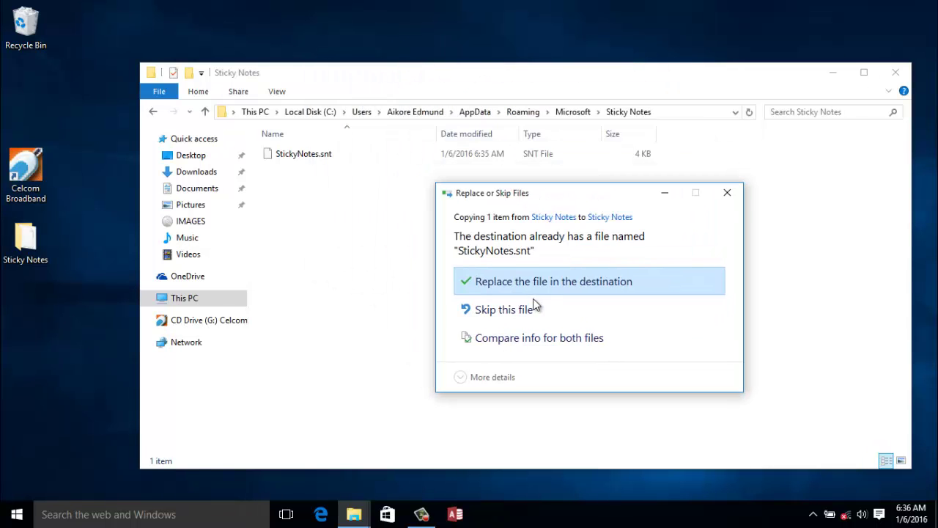
pyautogui.click(487, 282)
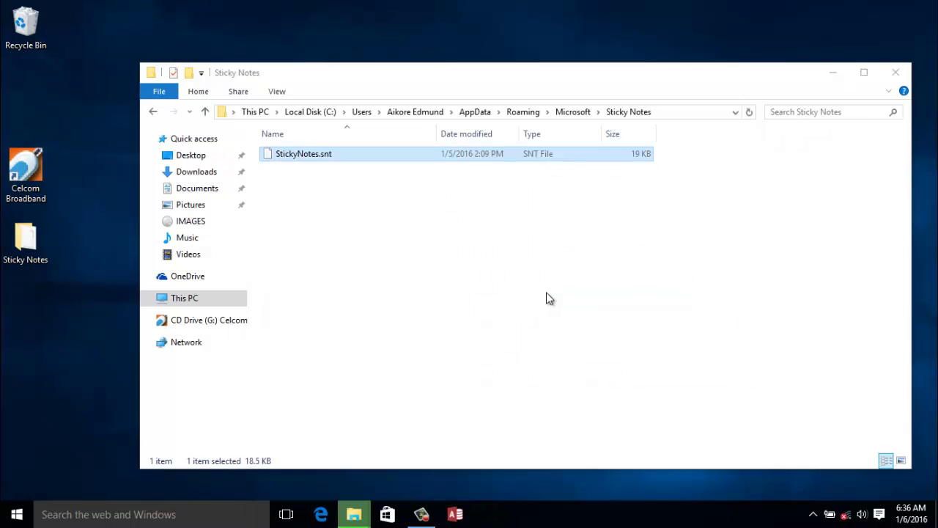
# Refresh the Sticky Notes folder listing and search Windows for 'stick'.
pyautogui.rightClick(383, 237)
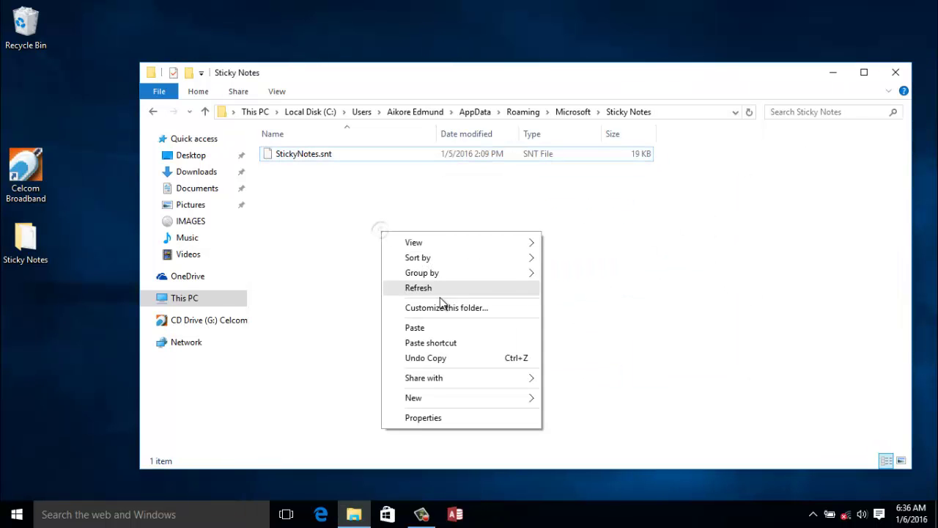
pyautogui.click(443, 287)
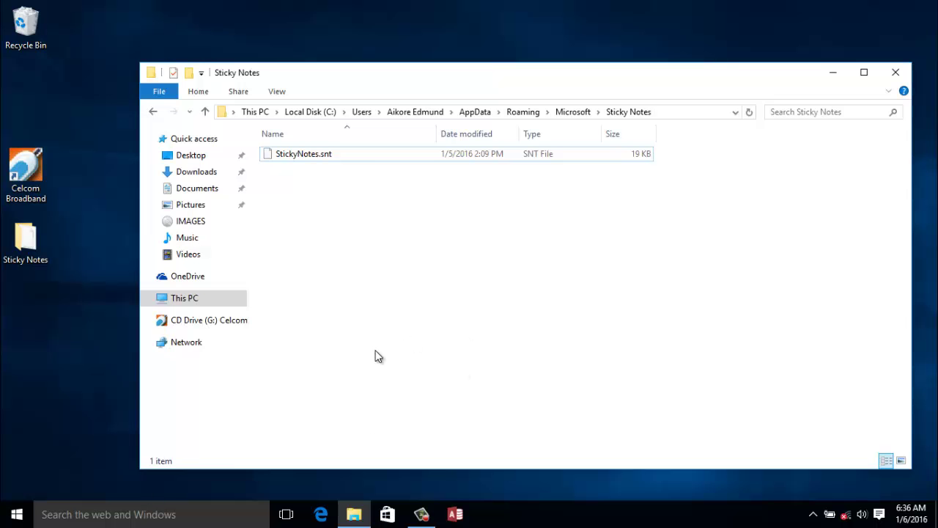
pyautogui.click(110, 514)
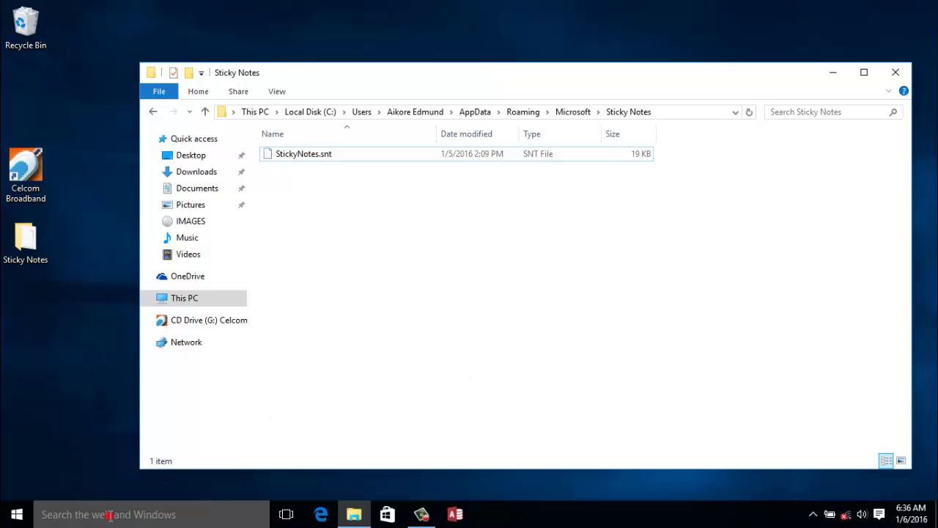
pyautogui.write('st')
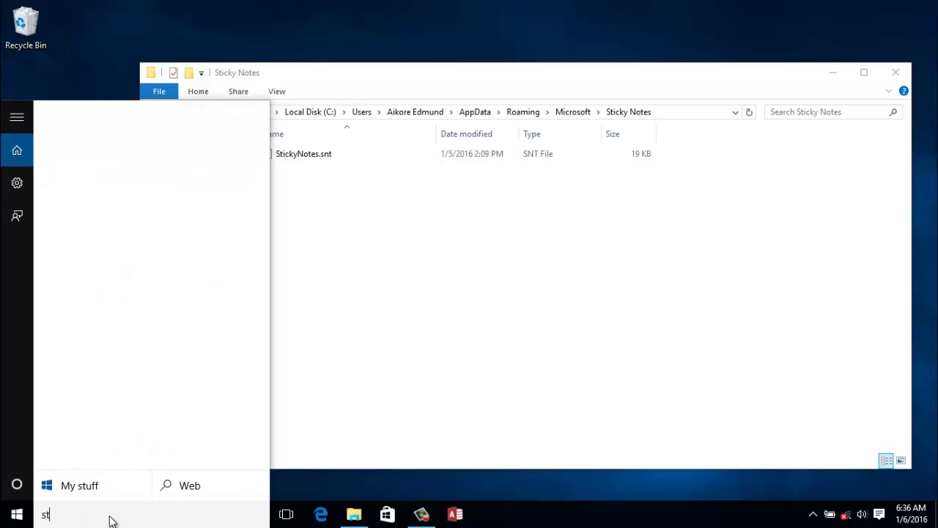
pyautogui.write('ick')
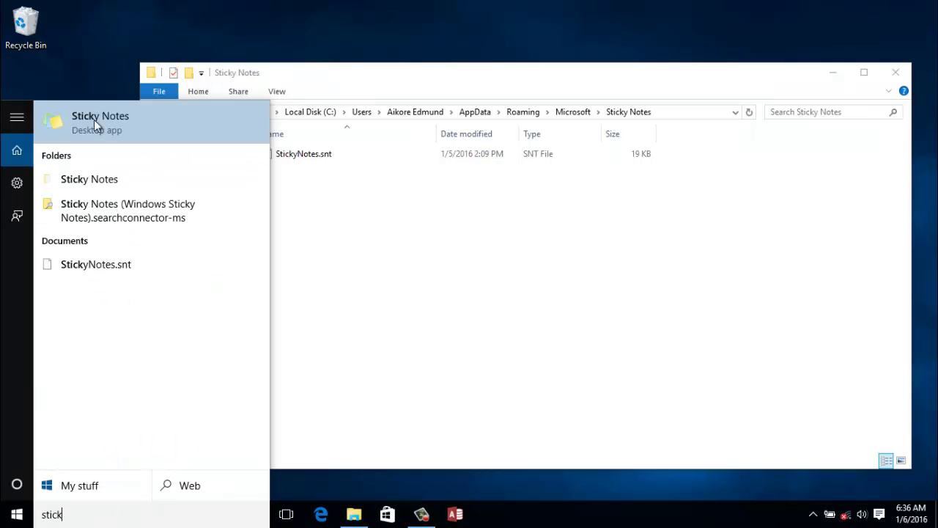
# Launch the Sticky Notes desktop app from the search results to load the restored notes.
pyautogui.click(89, 114)
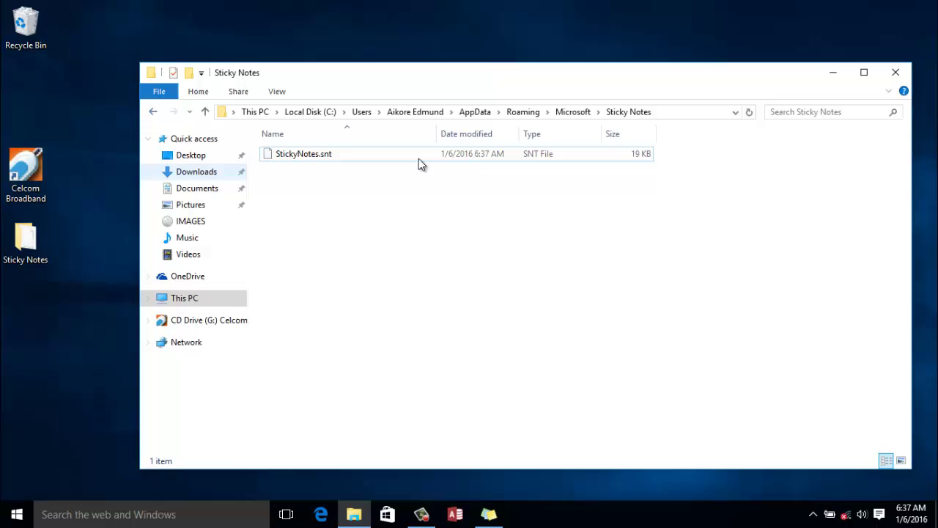
# Enter %temp% in the address bar to go to AppData\Local\Temp.
pyautogui.click(680, 110)
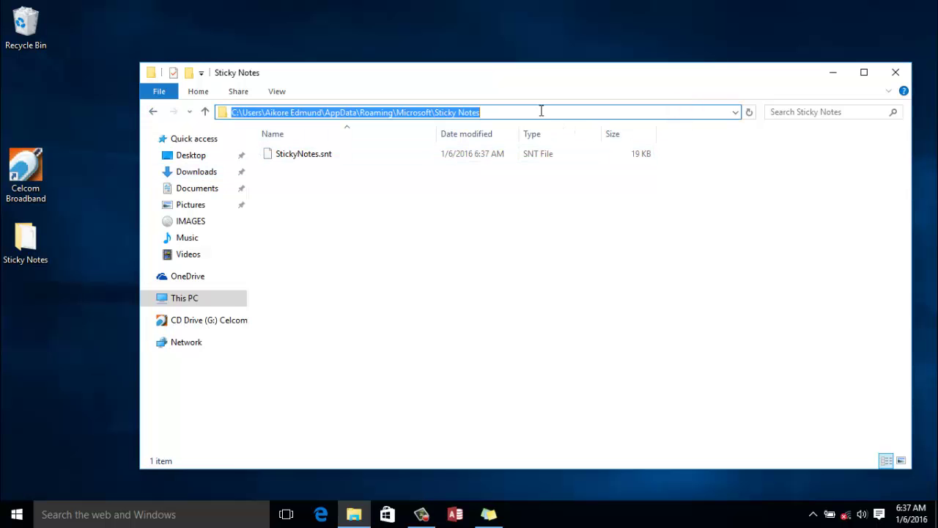
pyautogui.click(555, 270)
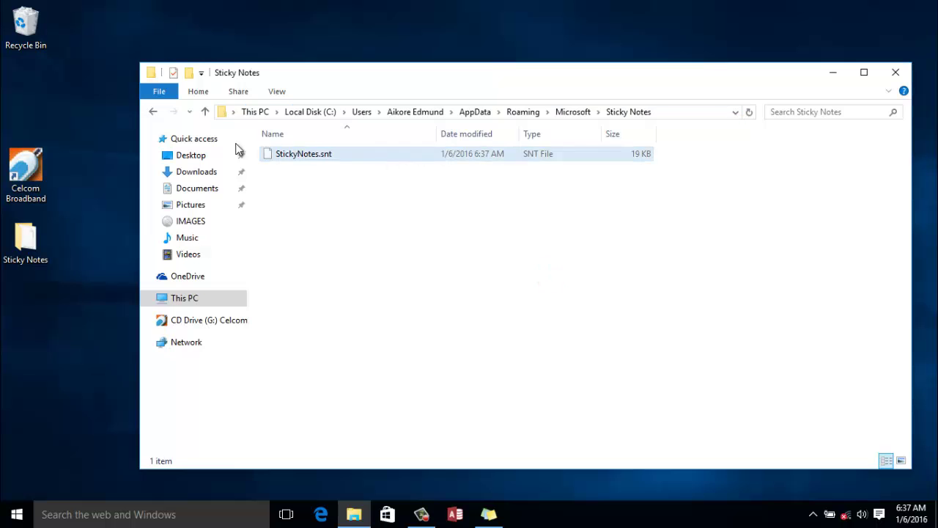
pyautogui.click(458, 258)
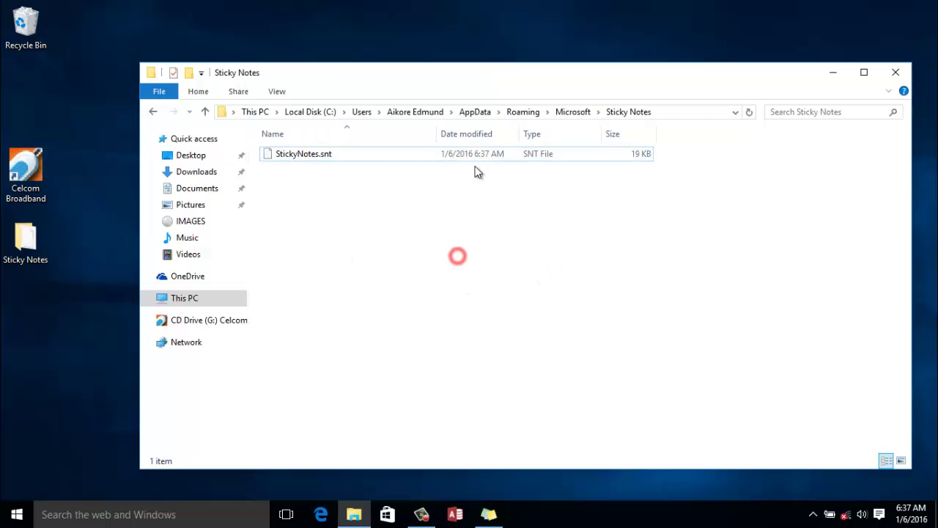
pyautogui.click(678, 110)
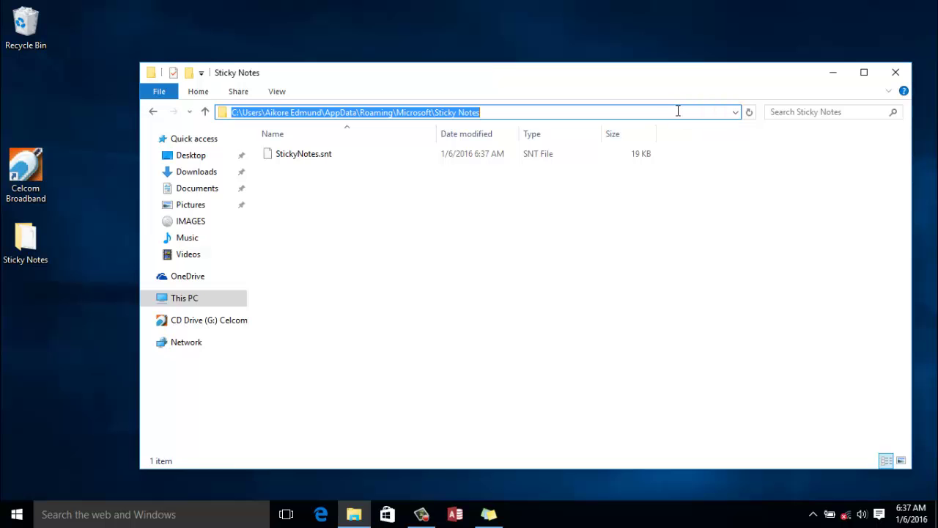
pyautogui.write('%temp')
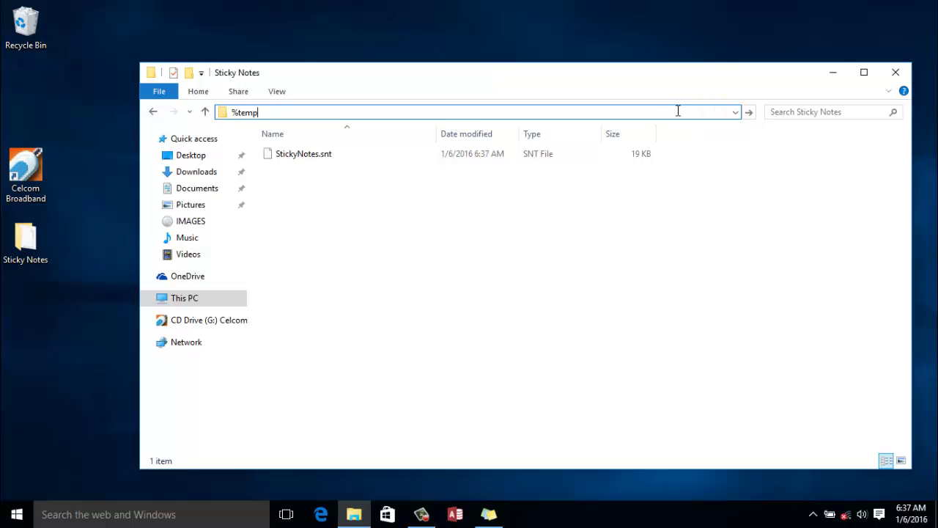
pyautogui.write('%')
pyautogui.press('Return')
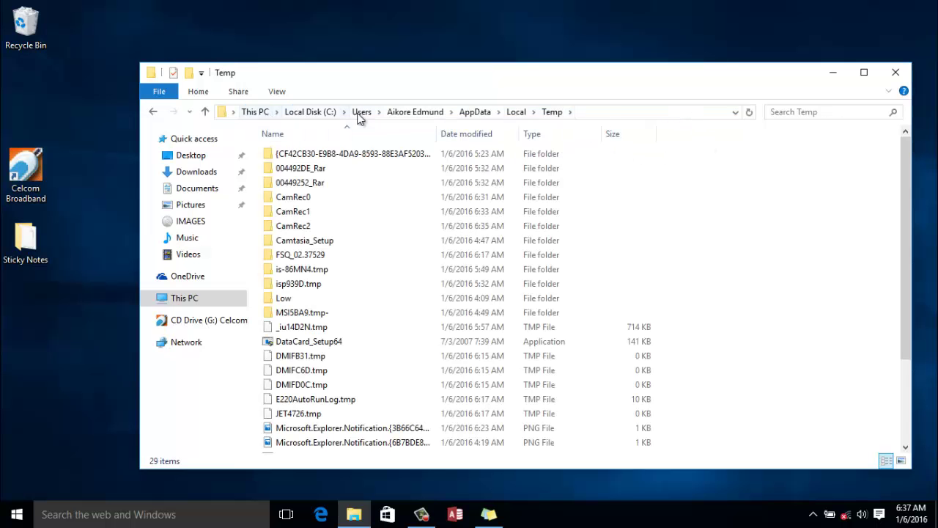
# Select the full Temp folder path in the address bar.
pyautogui.click(600, 112)
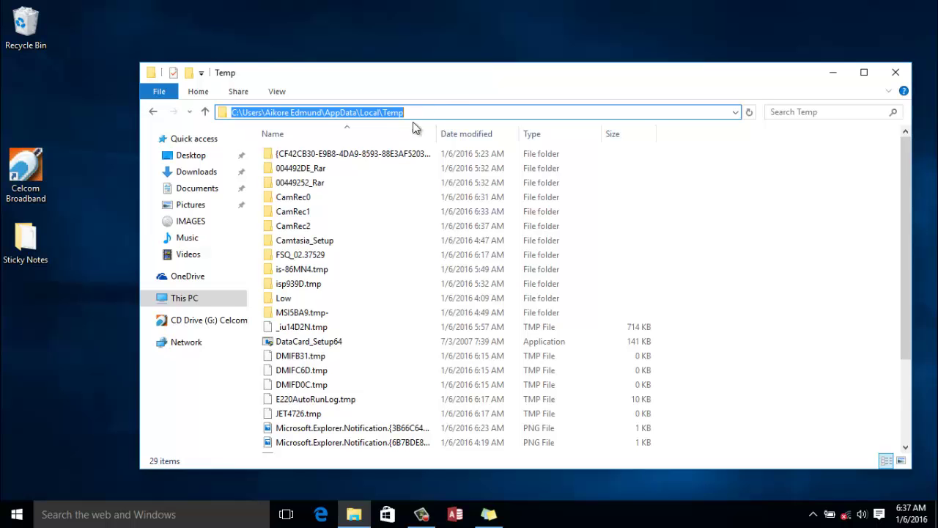
pyautogui.moveTo(441, 111); pyautogui.dragTo(196, 112)
pyautogui.moveTo(450, 113); pyautogui.dragTo(201, 115)
pyautogui.moveTo(427, 112); pyautogui.dragTo(215, 114)
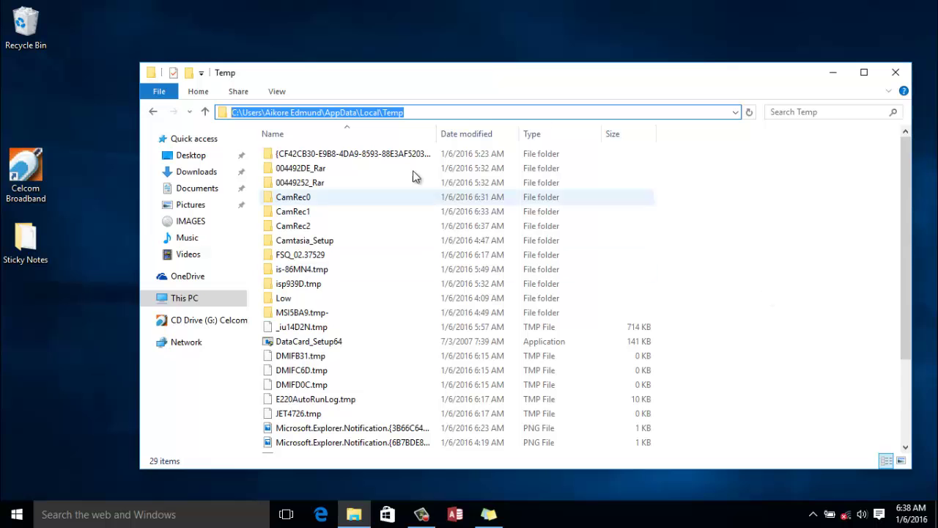
# Go back to AppData\Roaming\Microsoft\Sticky Notes via the AppData breadcrumb.
pyautogui.click(748, 245)
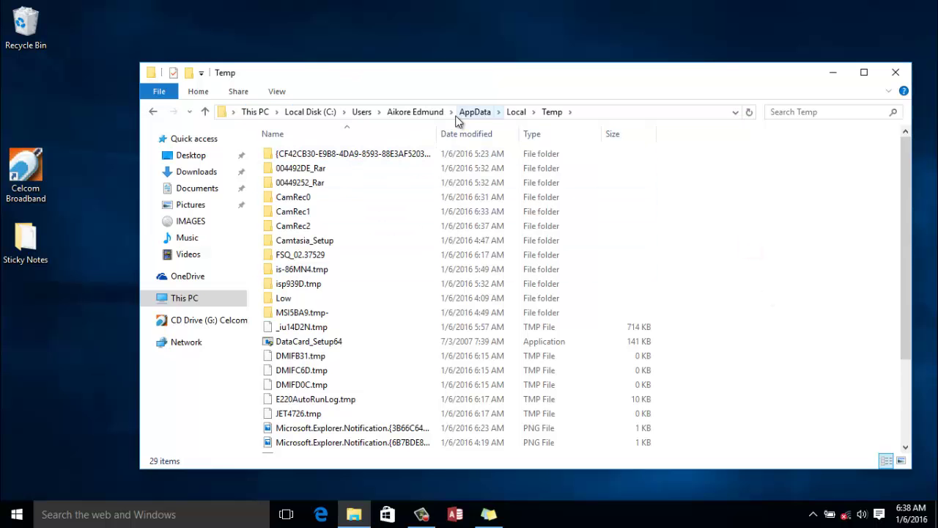
pyautogui.click(475, 111)
pyautogui.doubleClick(313, 184)
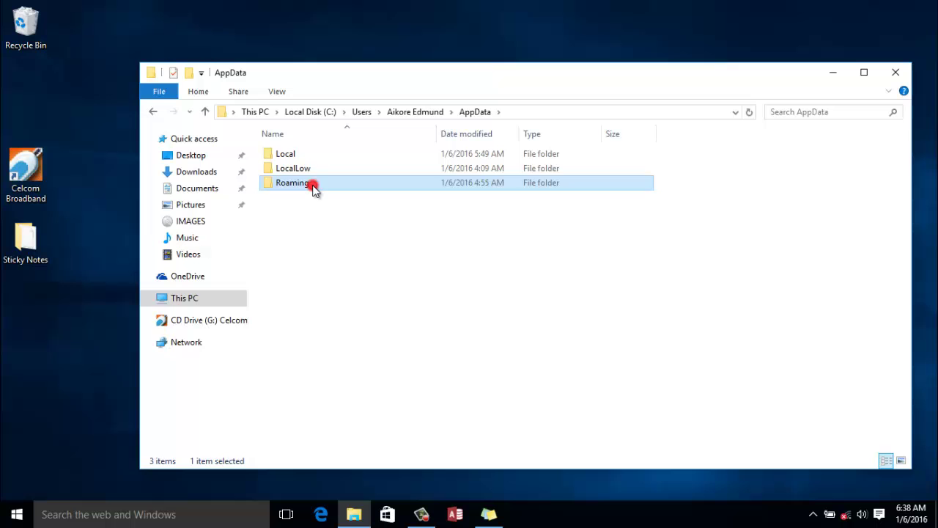
pyautogui.doubleClick(296, 200)
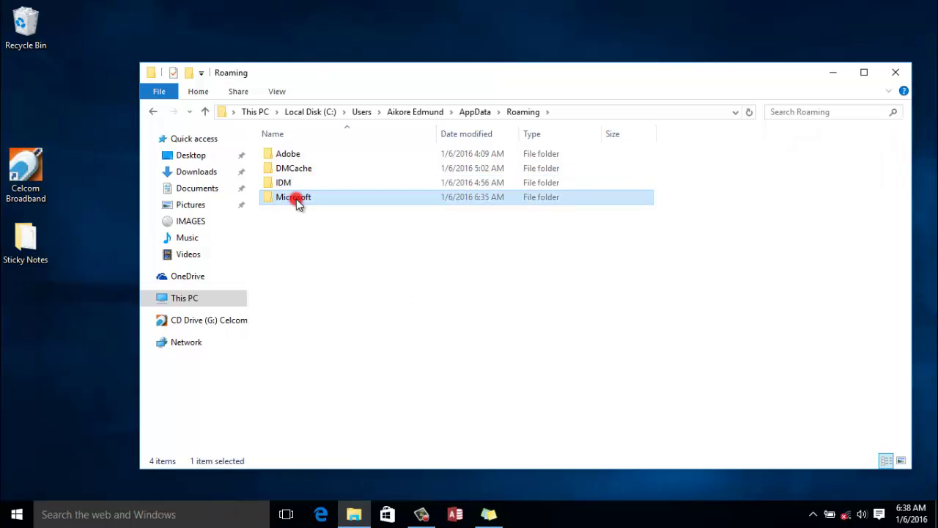
pyautogui.doubleClick(304, 255)
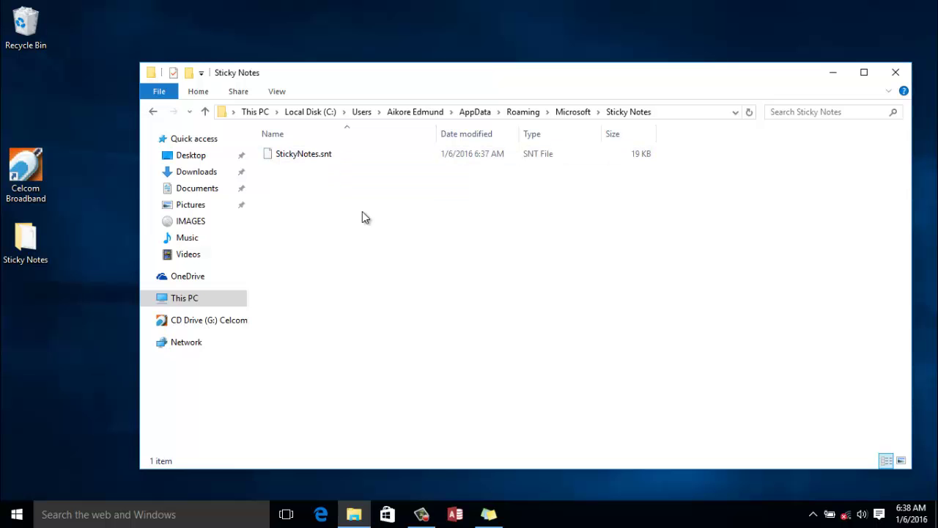
# Copy the restored 19 KB StickyNotes.snt.
pyautogui.rightClick(341, 155)
pyautogui.click(391, 273)
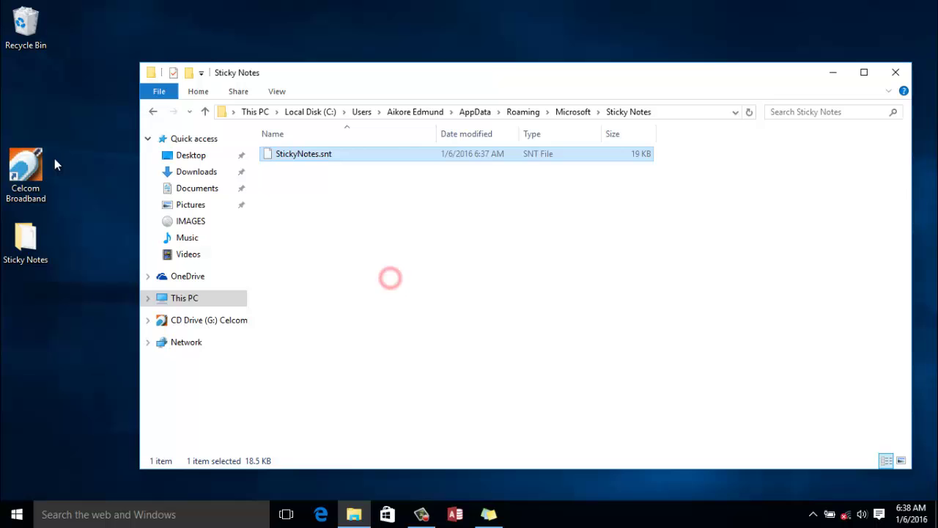
pyautogui.click(60, 118)
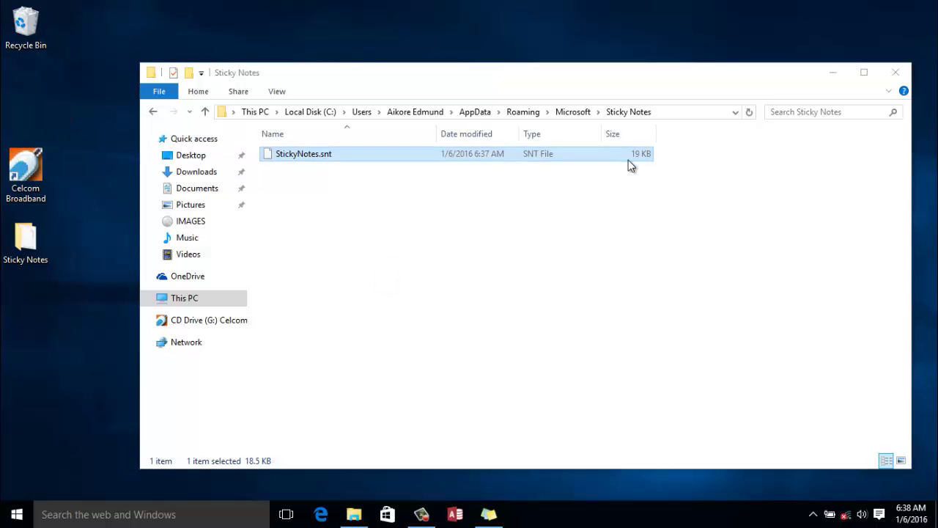